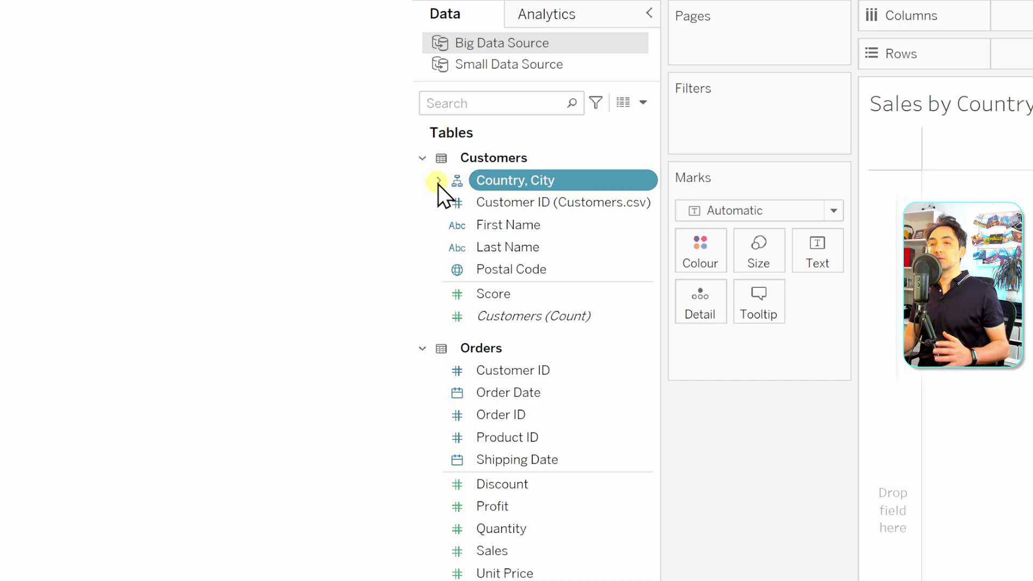
Step: Expand the Country, City hierarchy in the Customers table to reveal its Country and City fields
left_click(438, 181)
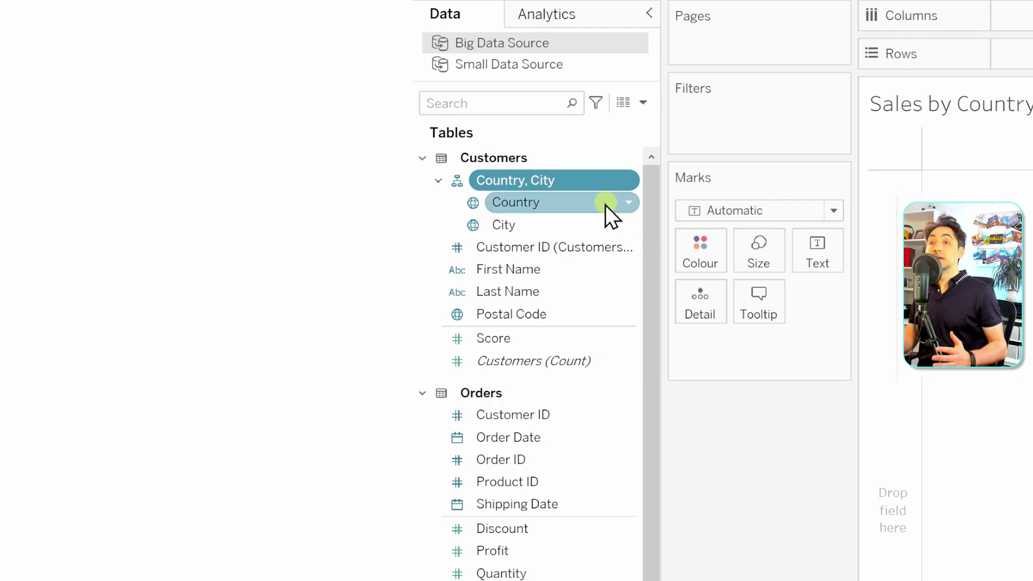
Step: Remove the Country, City hierarchy so City and Country become standalone fields
right_click(563, 181)
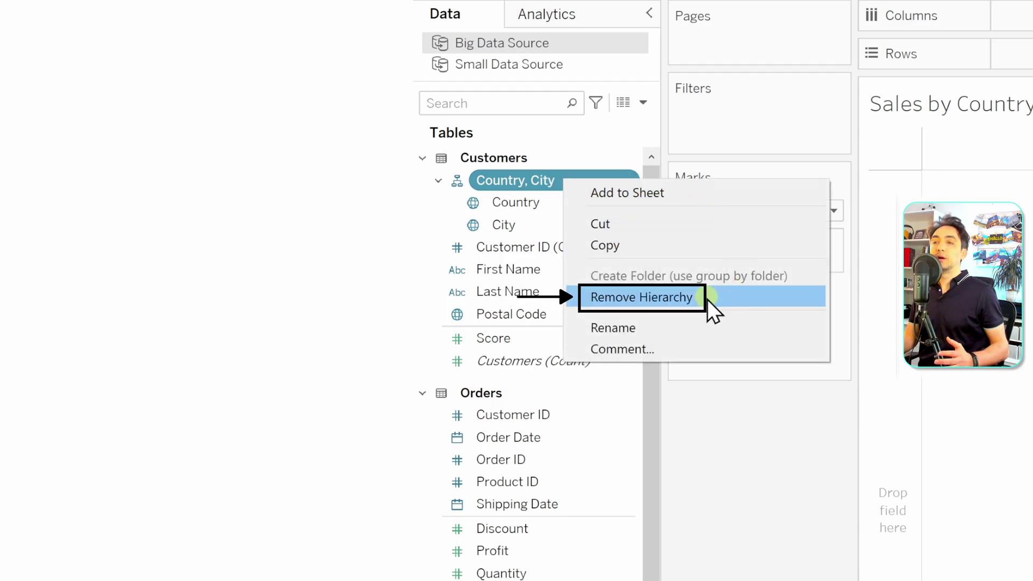
left_click(721, 297)
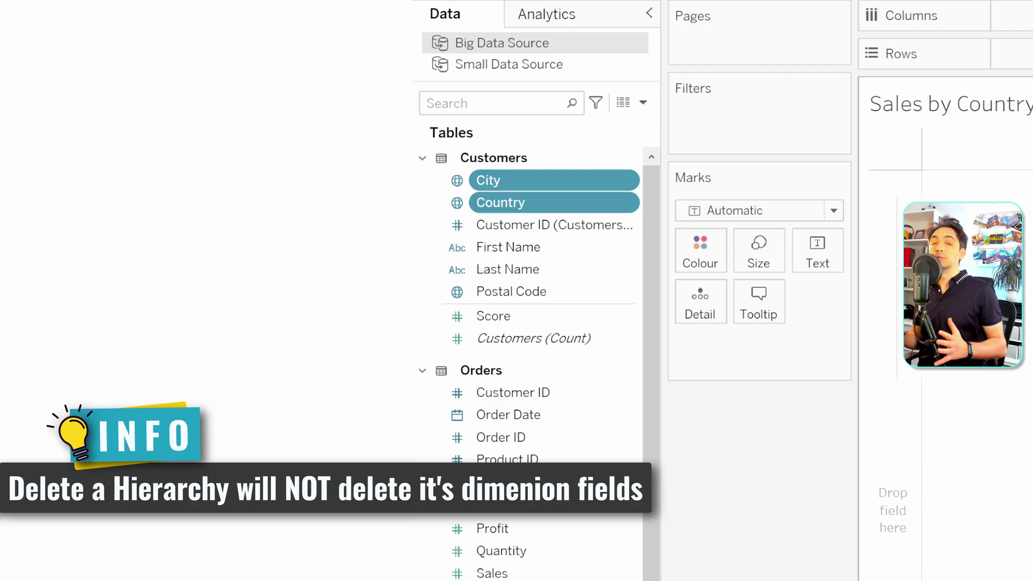
key("Escape")
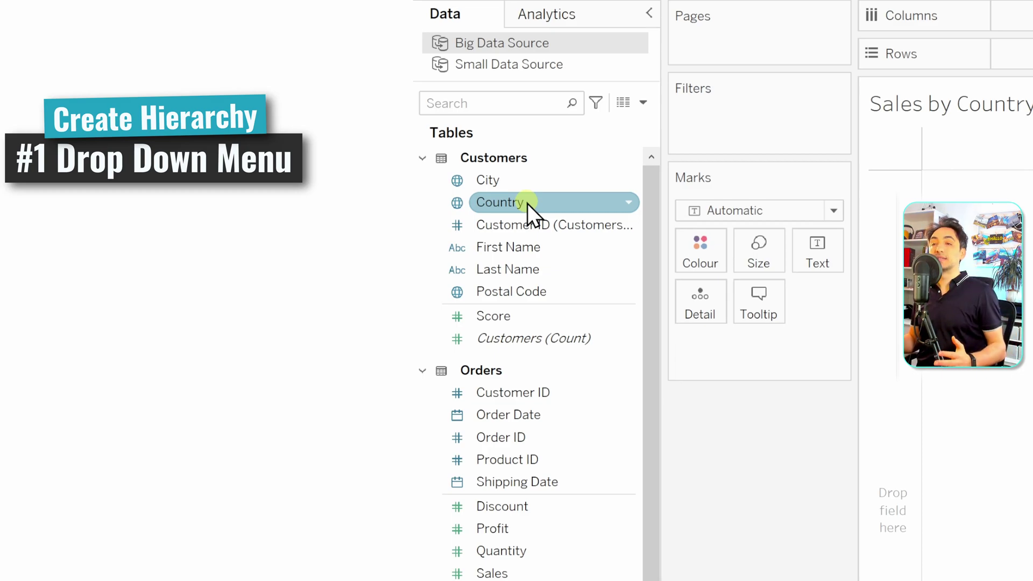
Step: Create a hierarchy from the Country field named 'Location - Hierarchy'
left_click(560, 205)
right_click(561, 114)
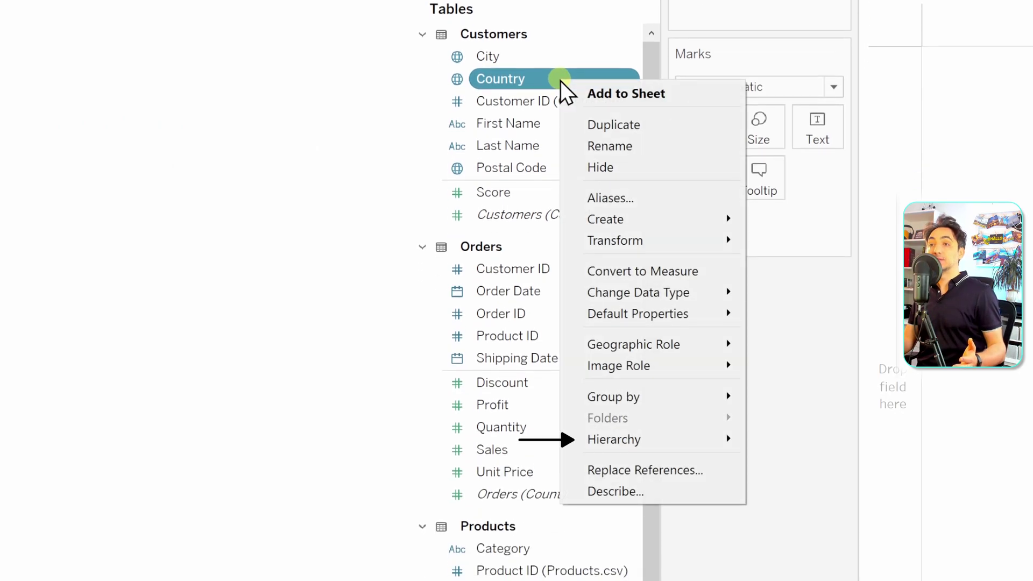
mouse_move(690, 444)
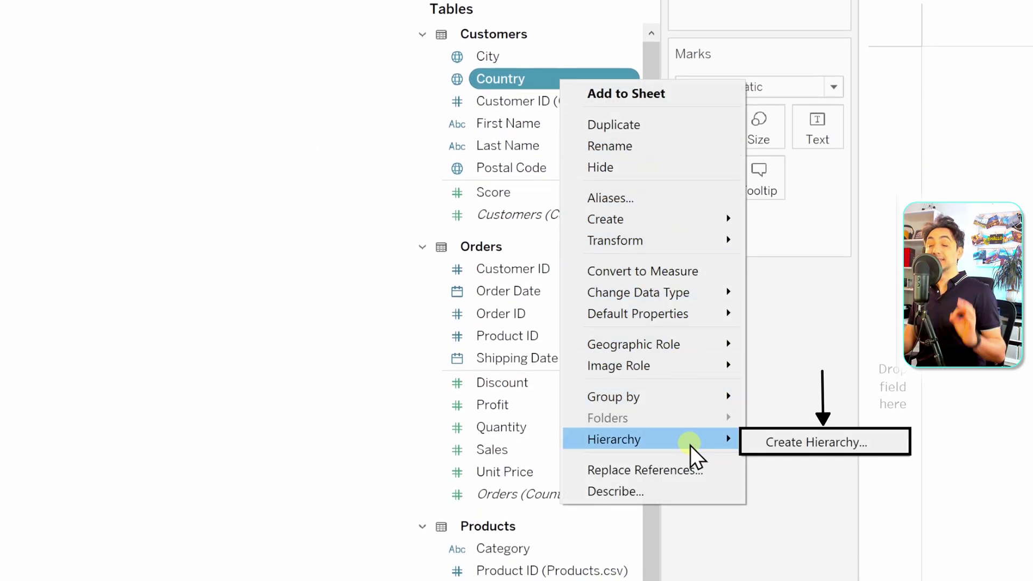
left_click(834, 451)
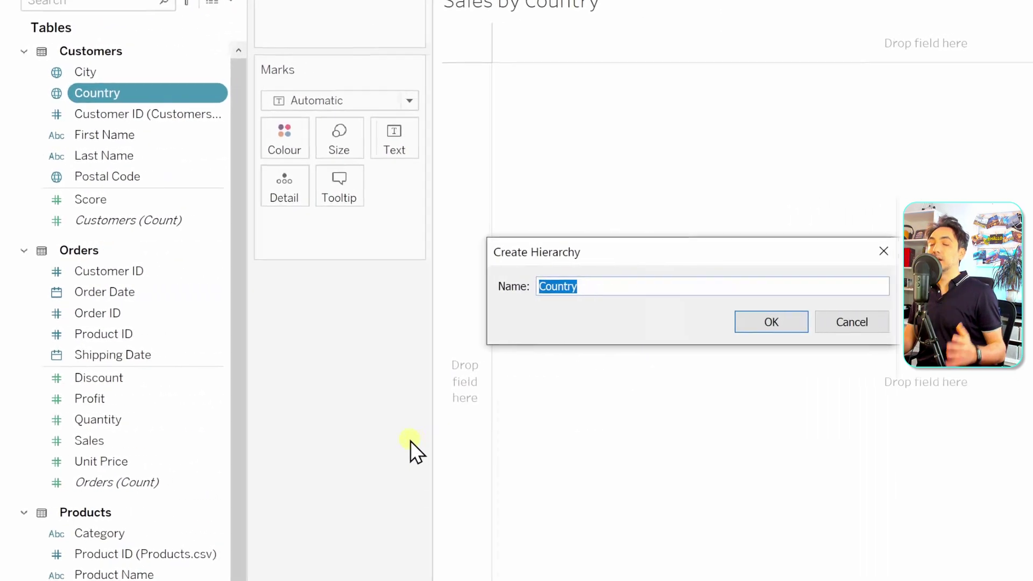
type("Loca")
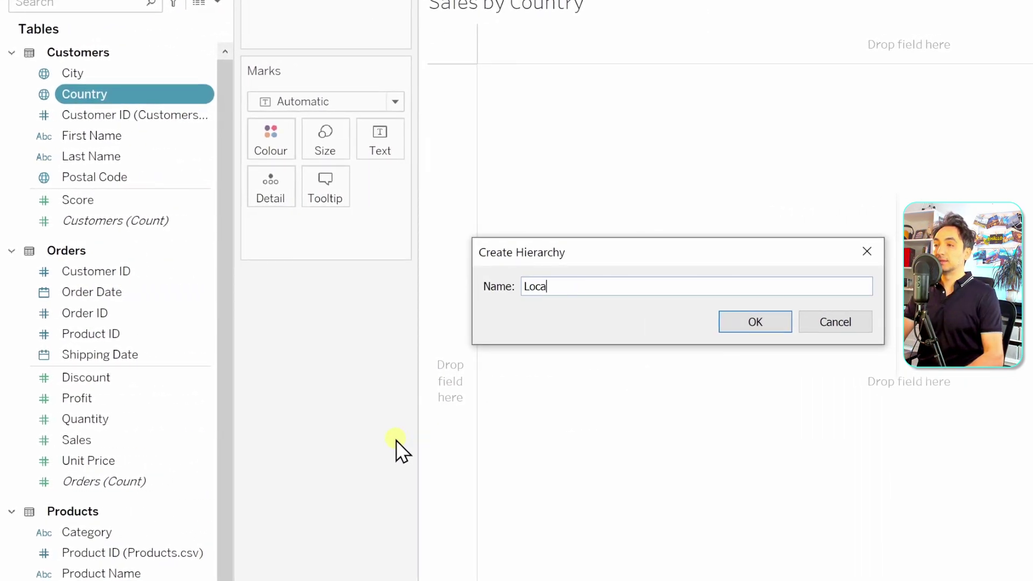
type("tion - Hierarchy")
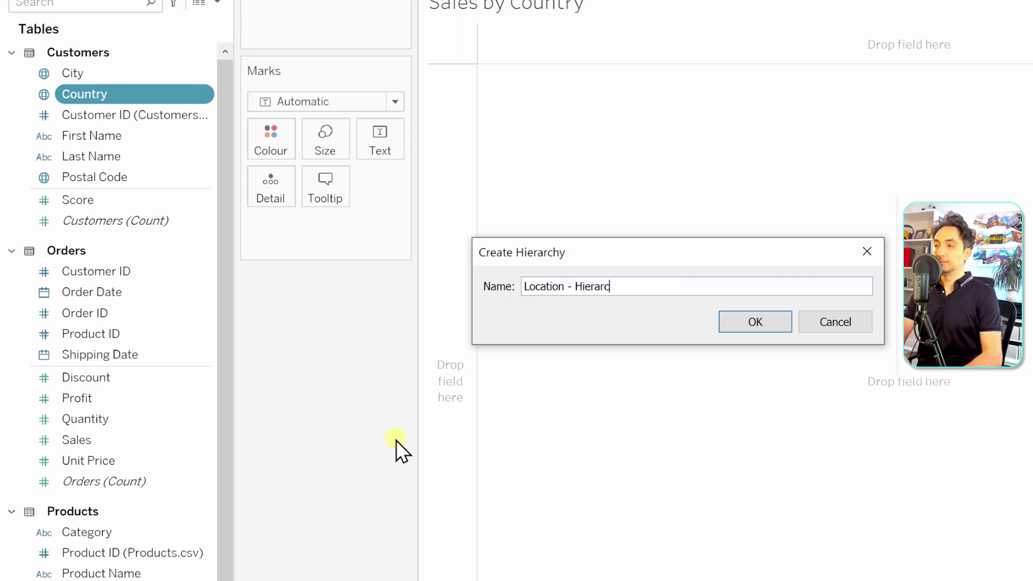
left_click(740, 321)
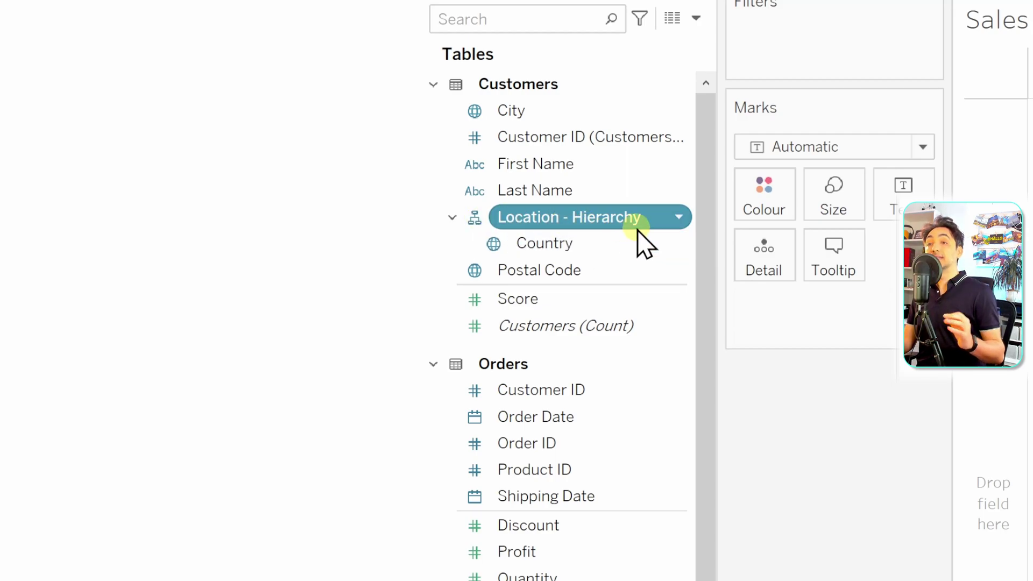
Step: Add City and then Postal Code below Country in Location - Hierarchy, then collapse it
left_click(622, 251)
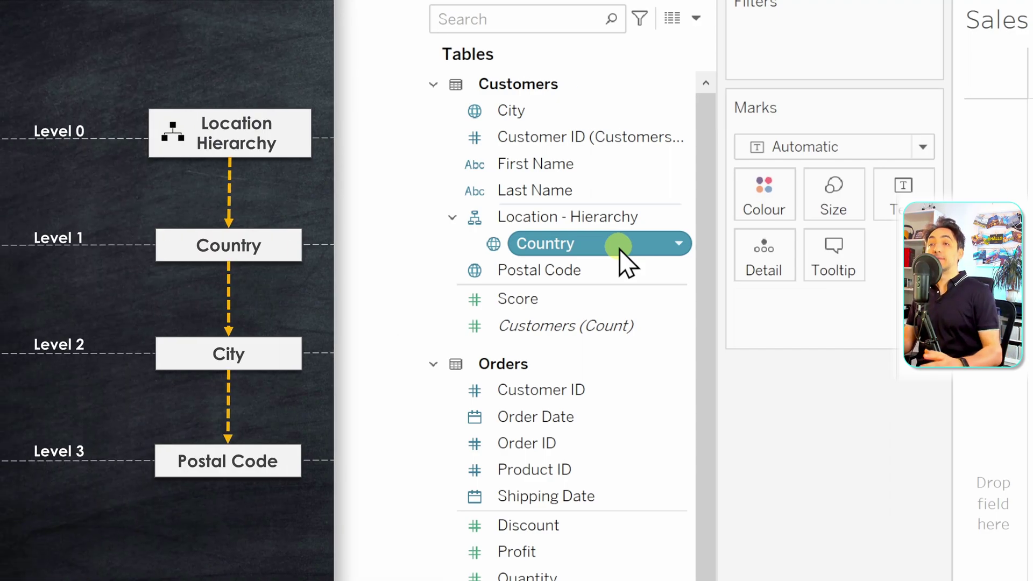
left_click(554, 111)
left_click(554, 269)
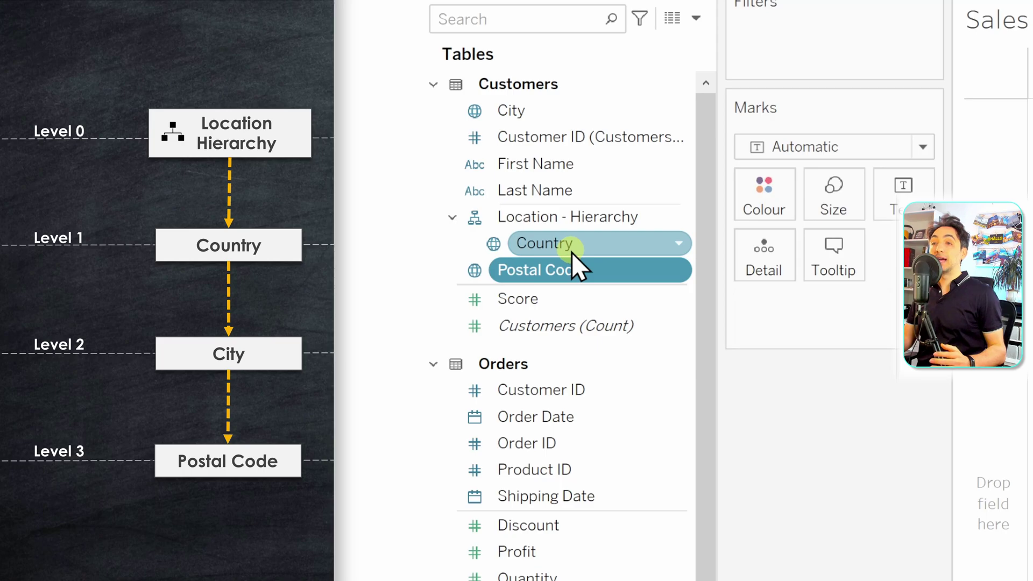
left_click_drag(574, 111, 622, 257)
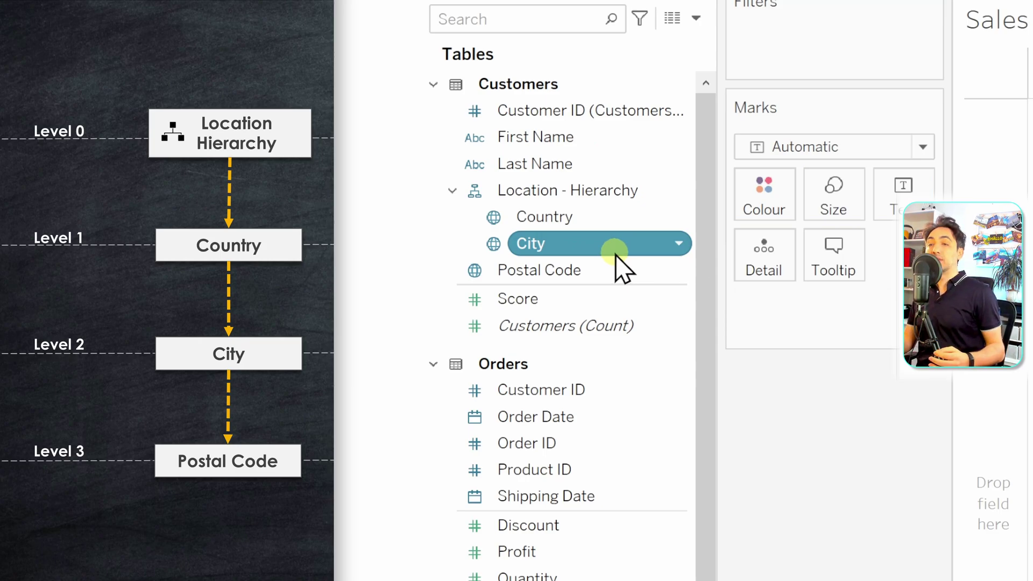
mouse_move(579, 274)
left_mouse_down()
mouse_move(602, 269)
mouse_move(592, 261)
left_mouse_up()
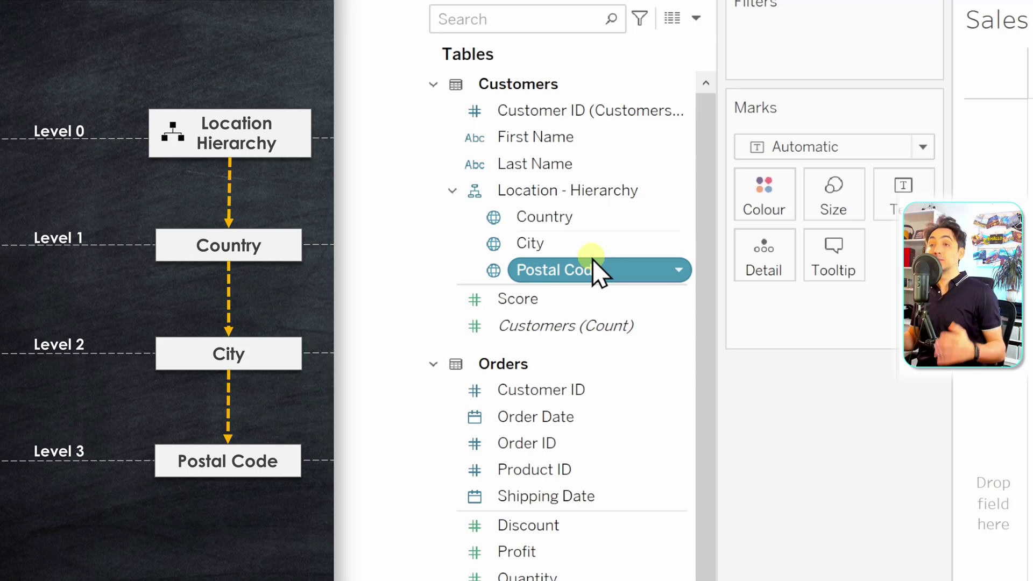
left_click(597, 243, "ctrl")
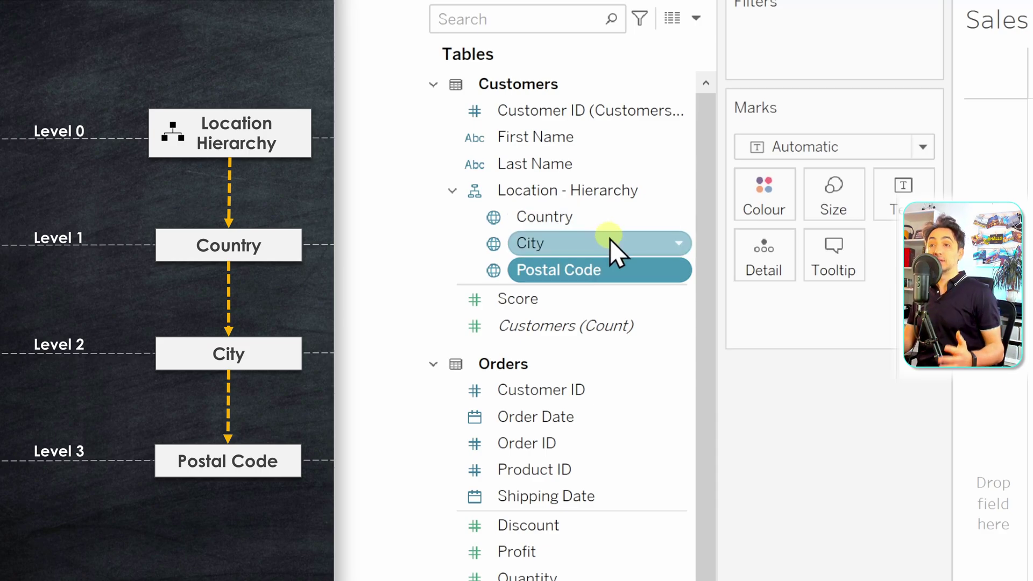
left_click(636, 269)
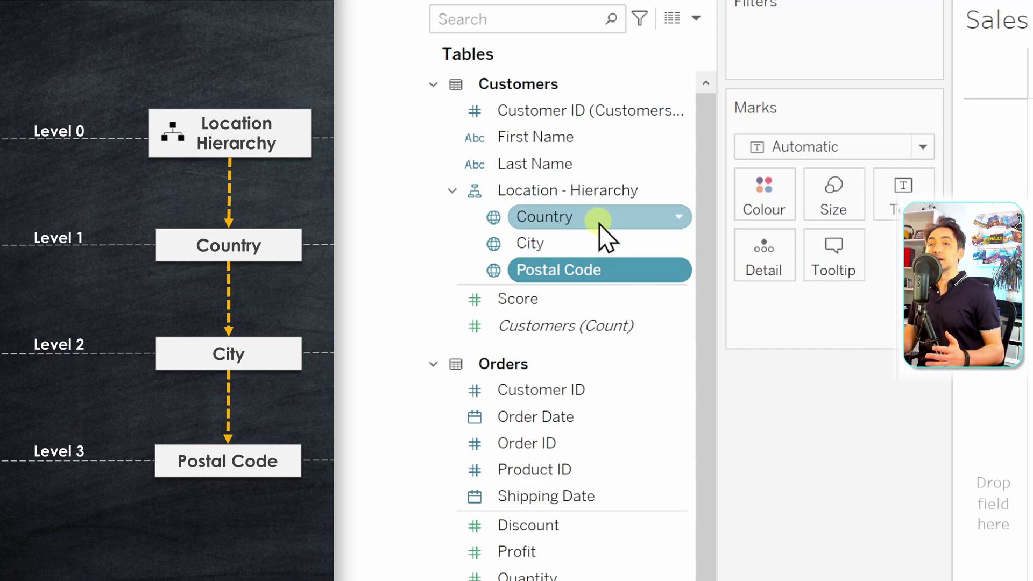
left_click(453, 191)
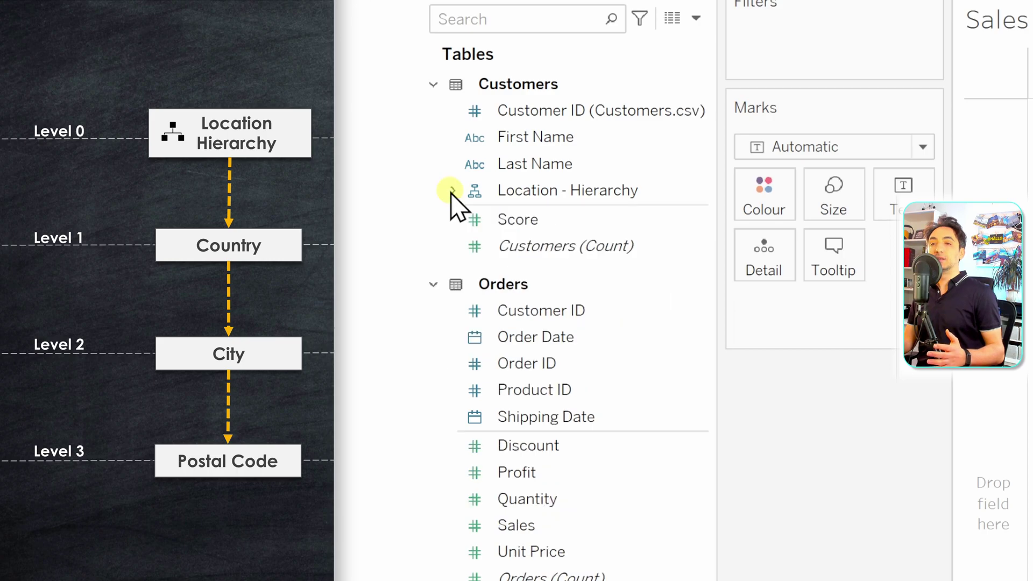
Step: Expand Location - Hierarchy again in the Data pane
left_click(453, 191)
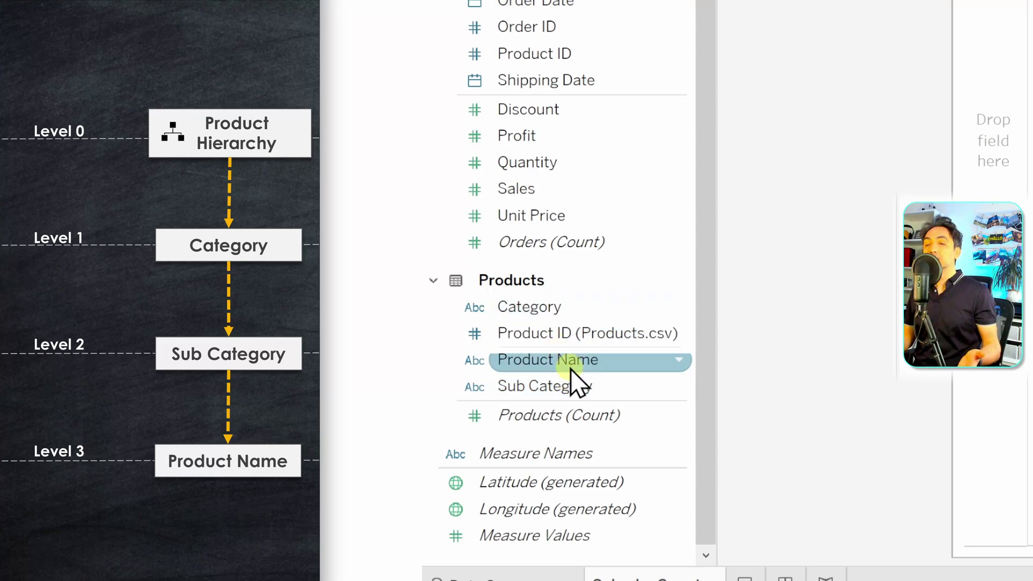
Step: Combine Category with Sub Category into a hierarchy named 'Product - Hierarchy'
left_click_drag(571, 308, 611, 384)
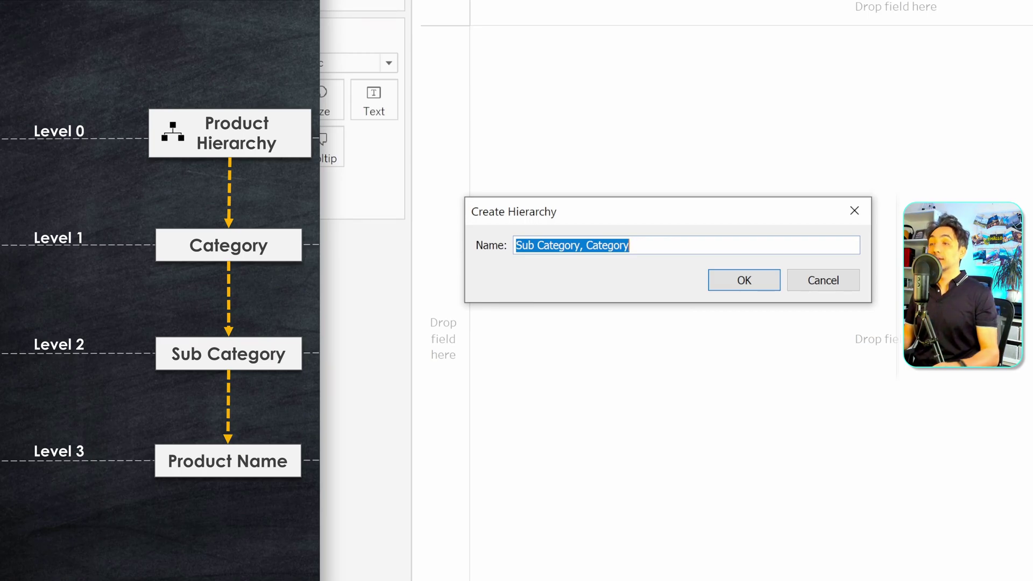
type("Prod")
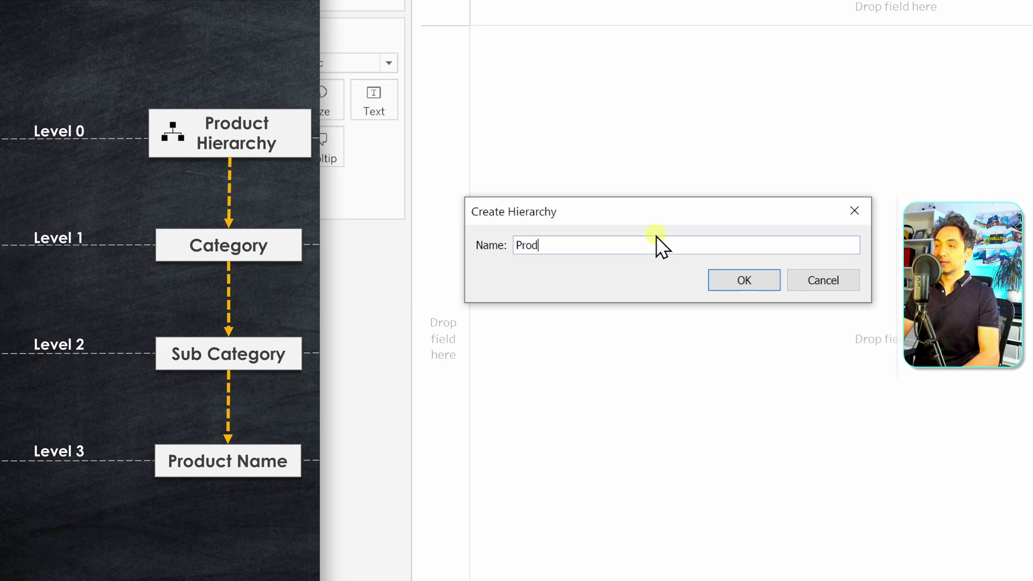
type("uct - Hierarchy")
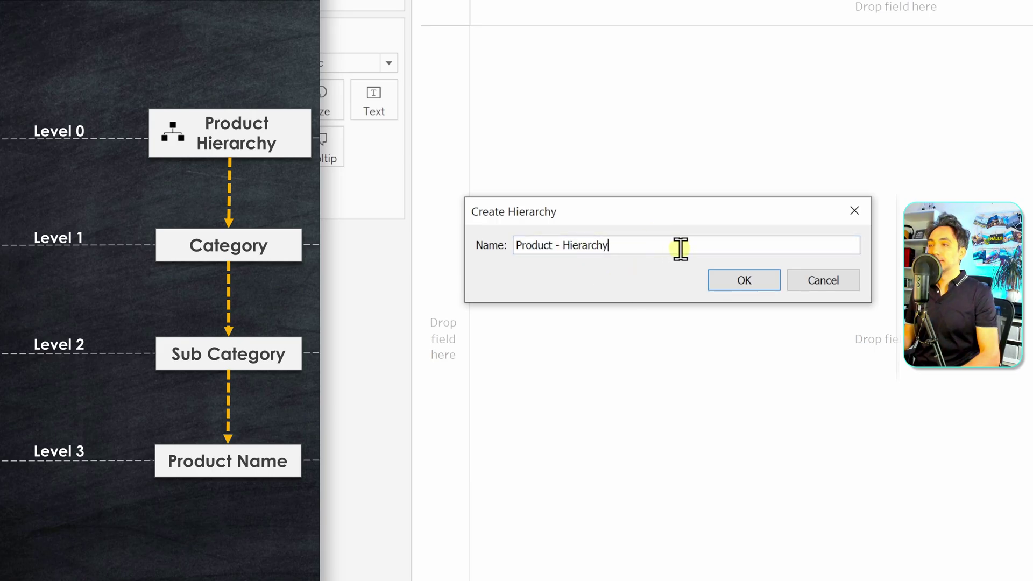
left_click(763, 280)
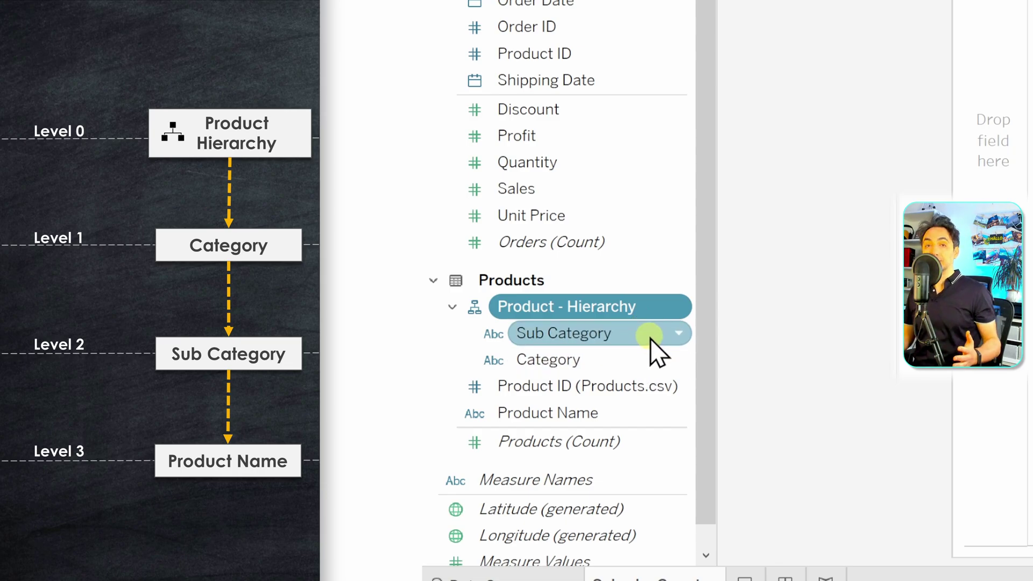
Step: Add Product Name to Product - Hierarchy and move Category above Sub Category
left_click_drag(589, 419, 616, 376)
left_click_drag(613, 373, 661, 368)
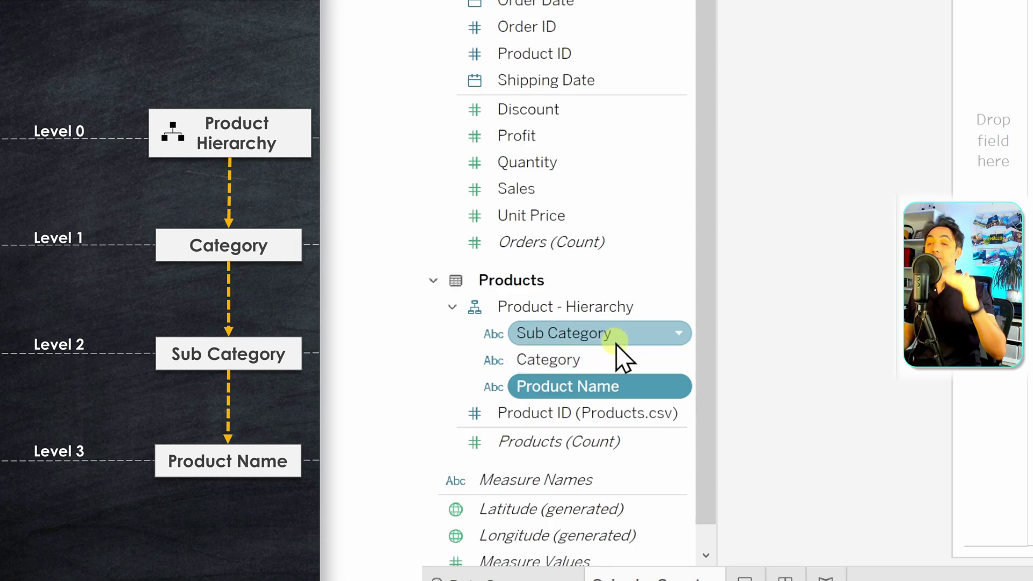
left_click(626, 358)
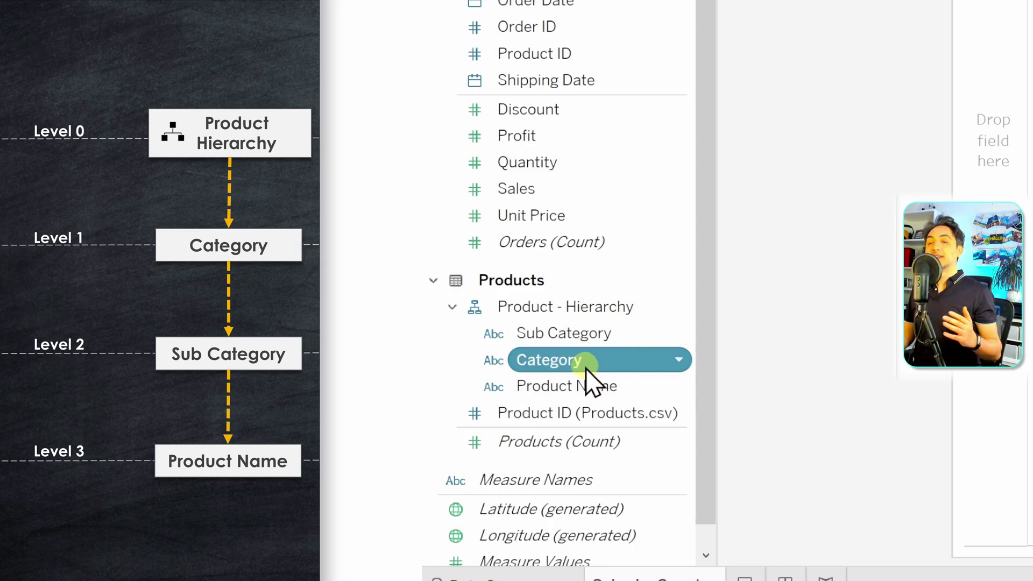
left_click_drag(586, 371, 601, 330)
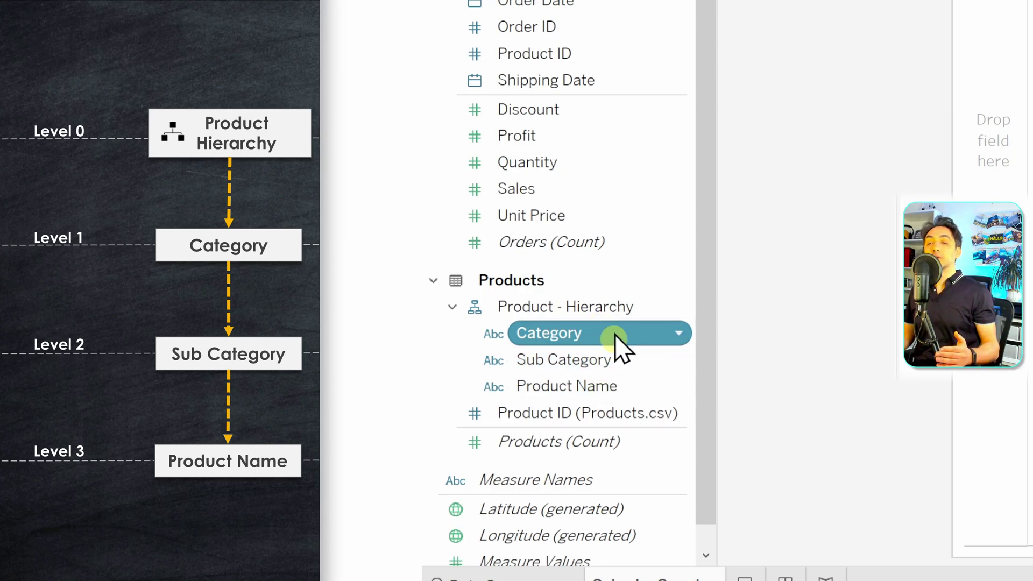
Step: Reorder the levels so Sub Category follows Category and Product Name comes last
left_click(627, 311)
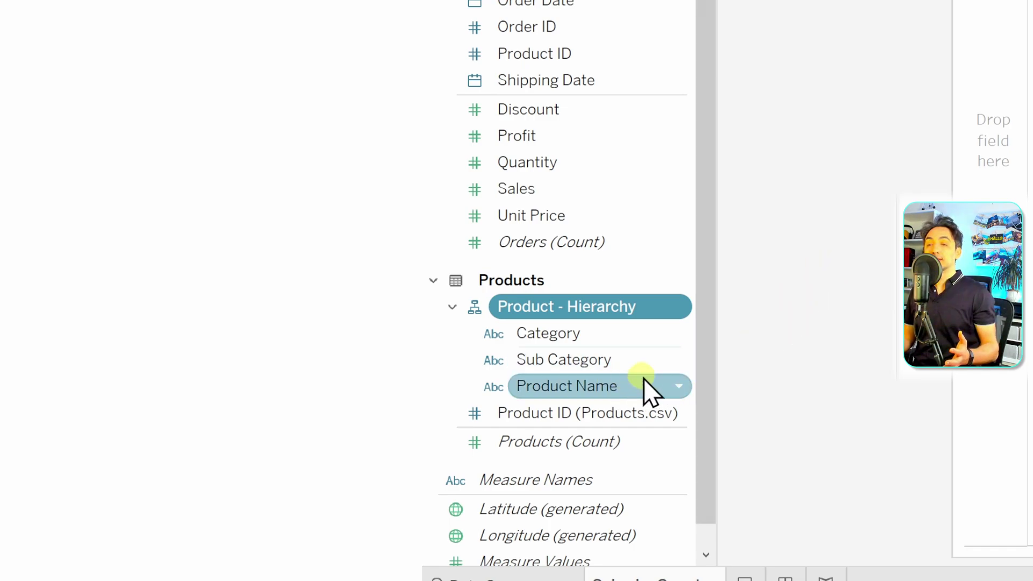
left_click(623, 388)
left_click_drag(611, 386, 662, 473)
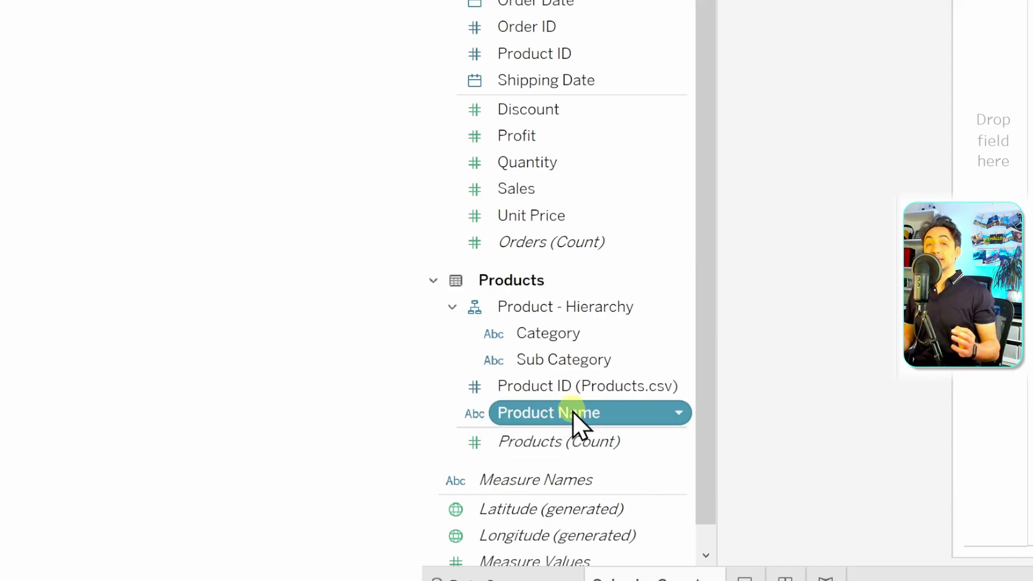
left_click_drag(618, 367, 647, 334)
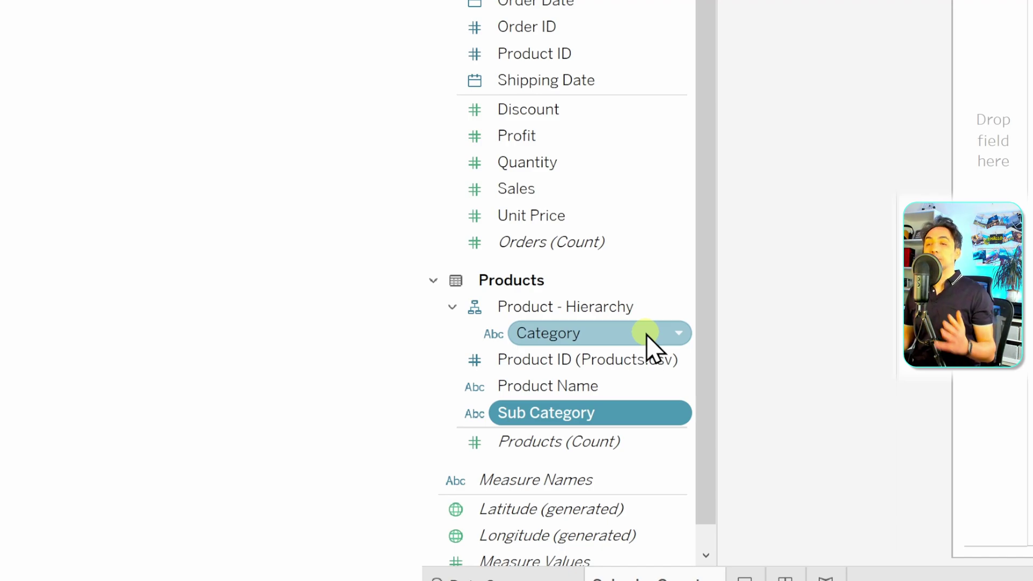
left_click_drag(587, 418, 625, 347)
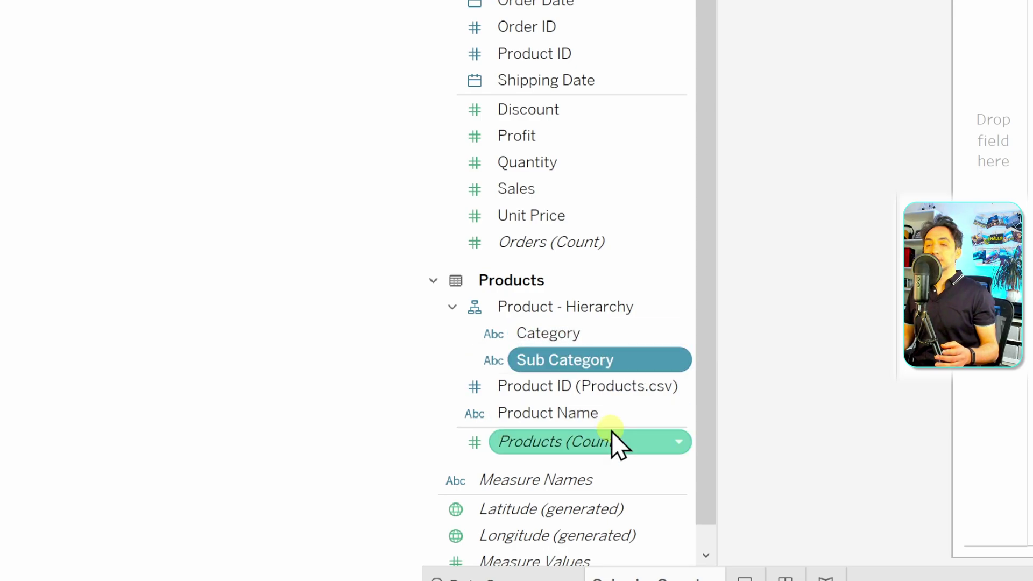
left_click_drag(581, 419, 615, 379)
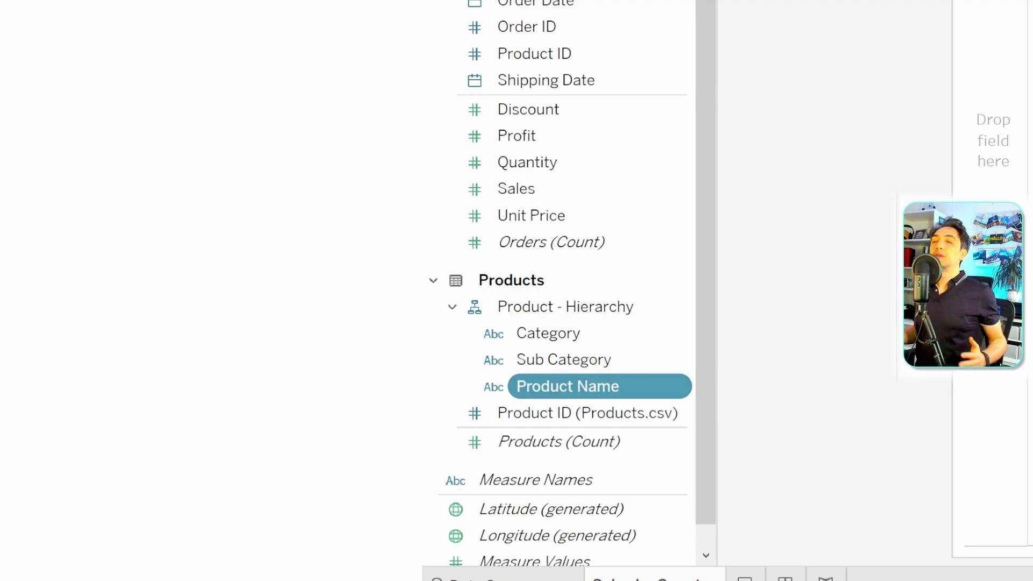